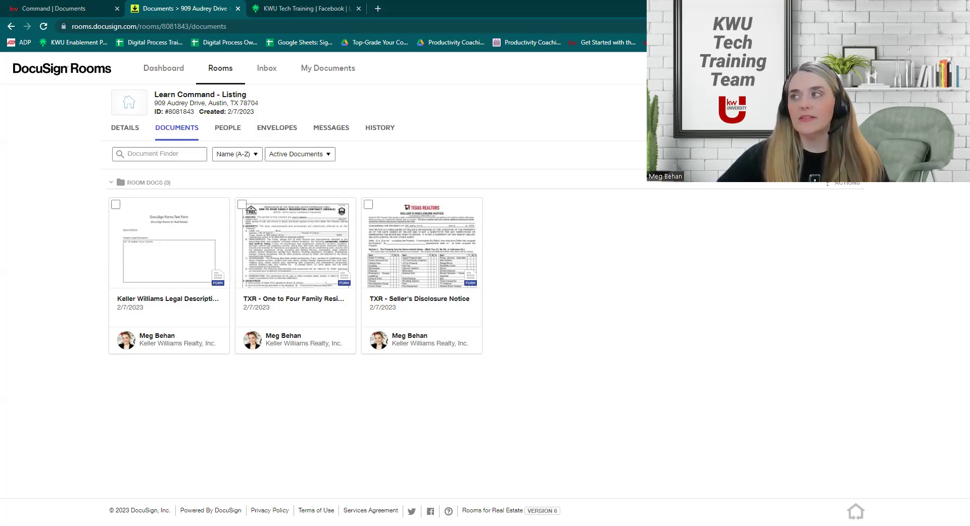
click(845, 181)
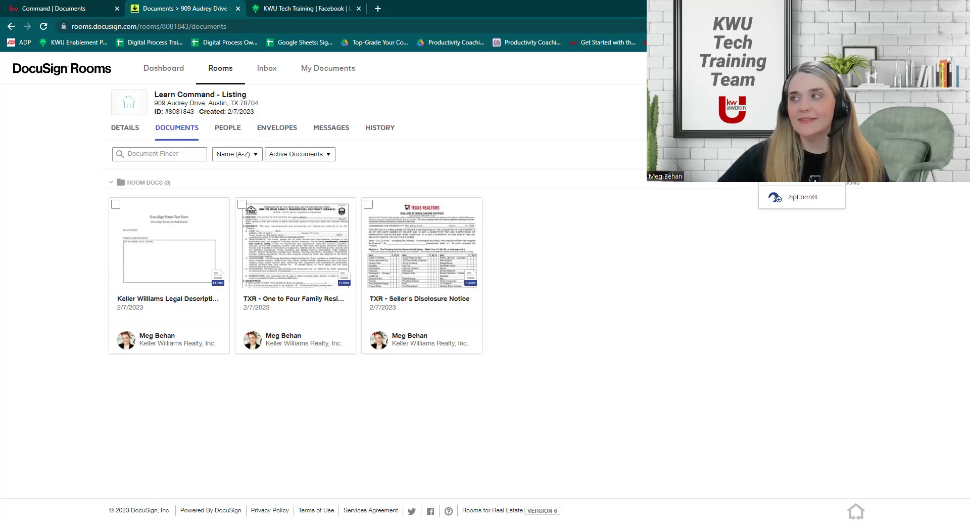
click(801, 197)
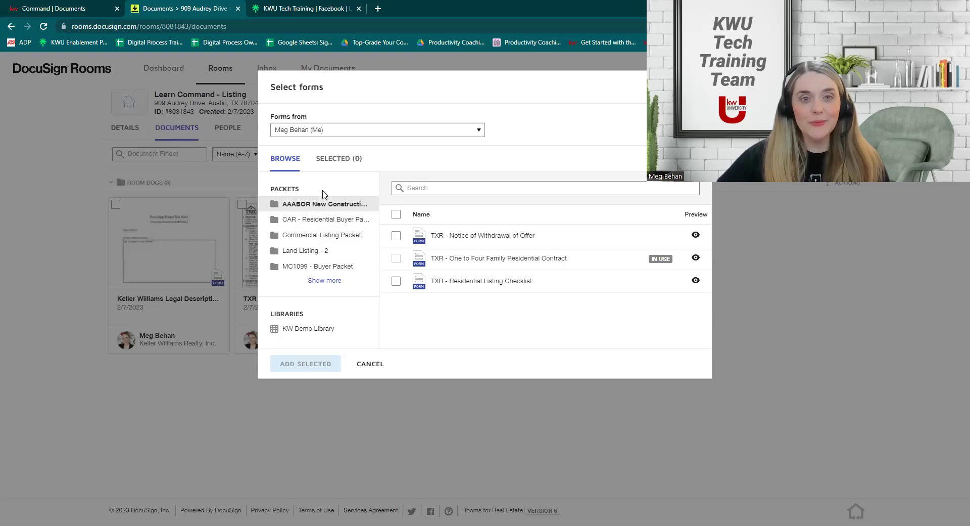
click(311, 220)
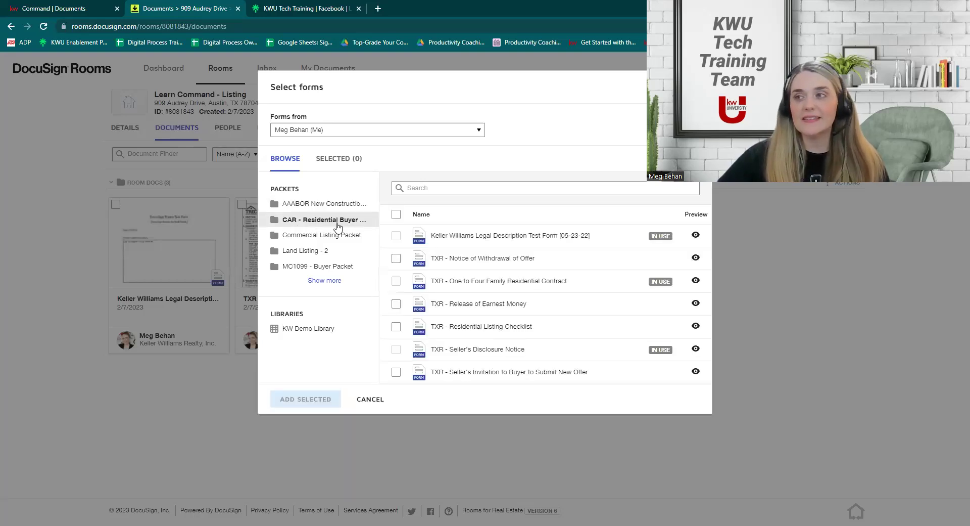
click(328, 241)
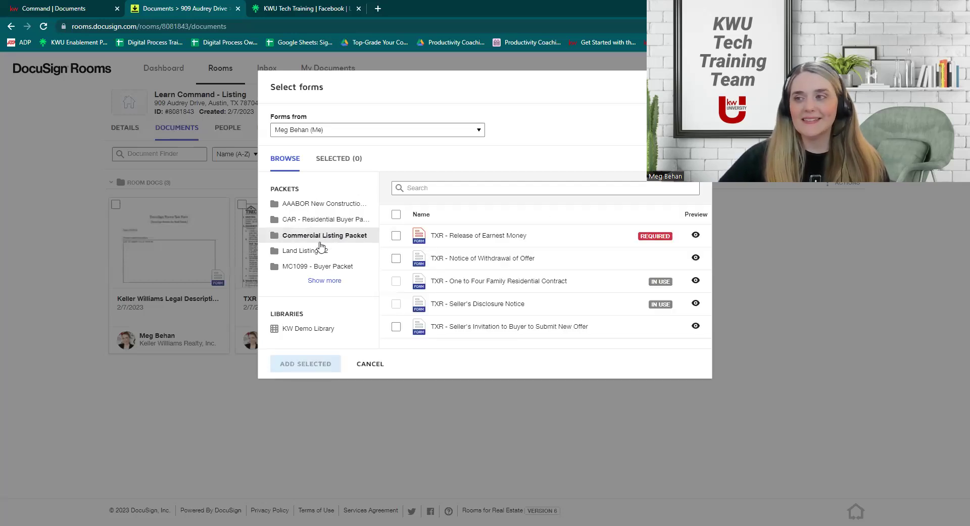
click(319, 253)
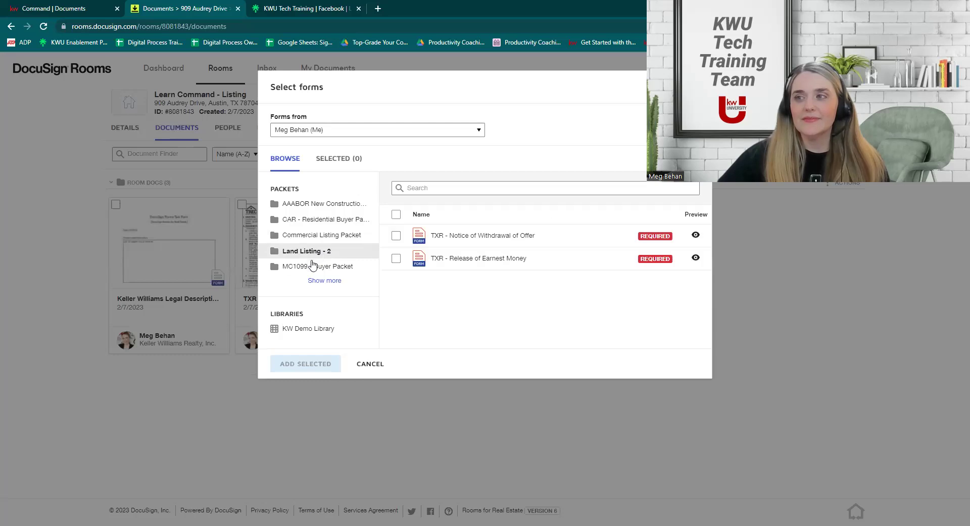
click(312, 268)
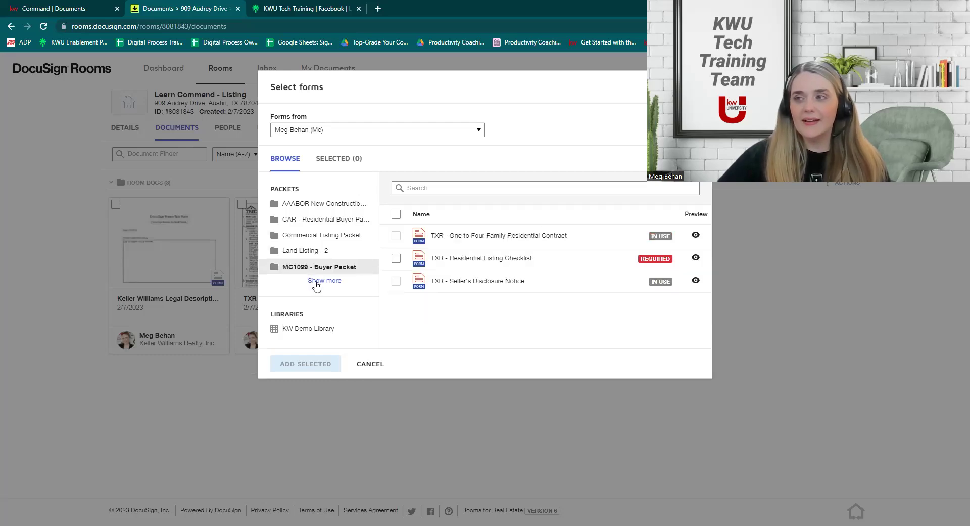
click(324, 280)
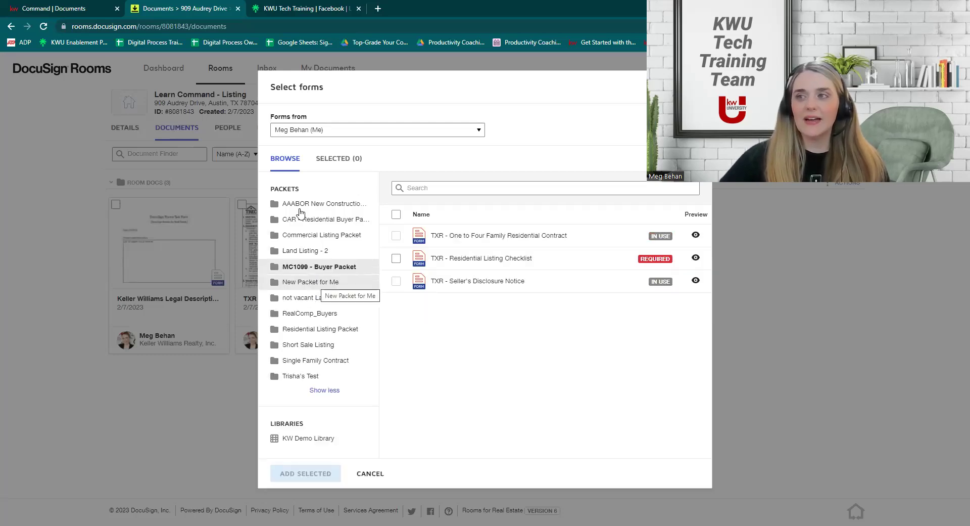
click(325, 390)
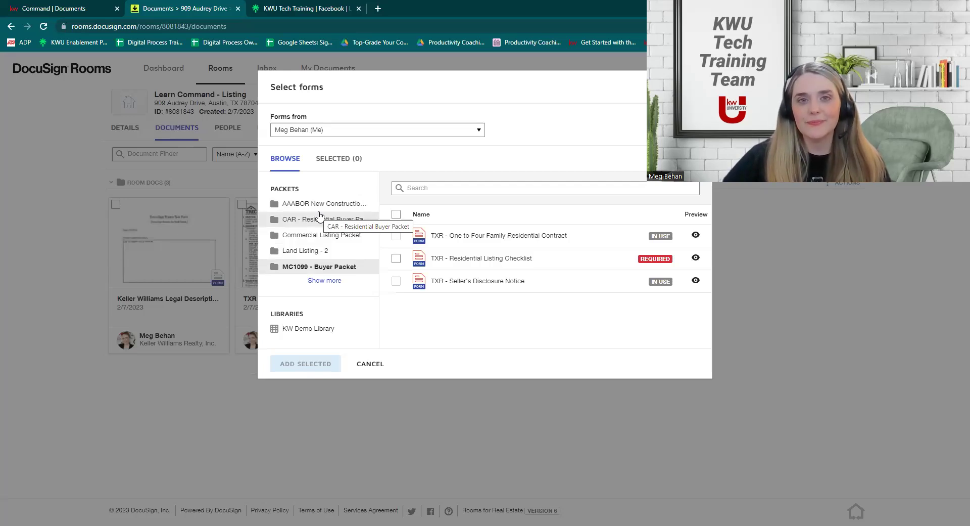
click(371, 364)
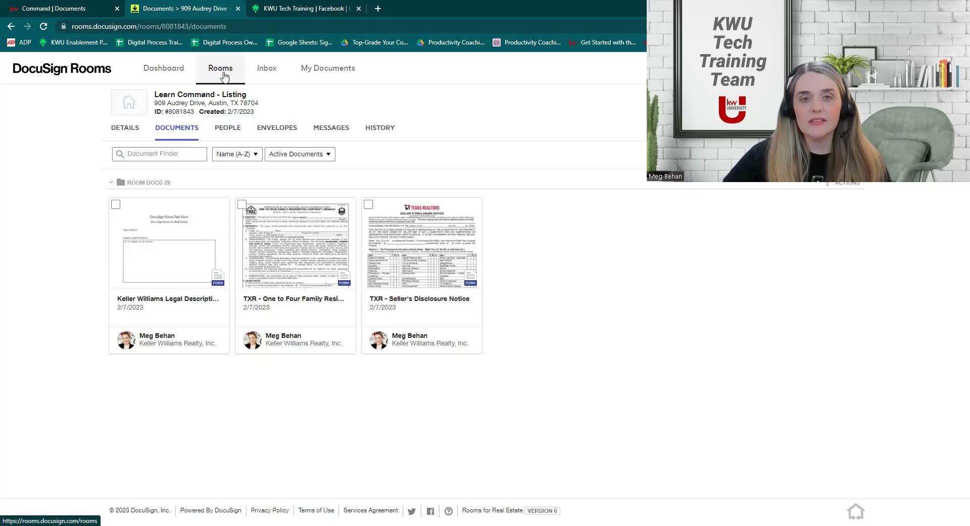
Go to My Documents, which shows seven forms and no personal packets yet.
click(336, 73)
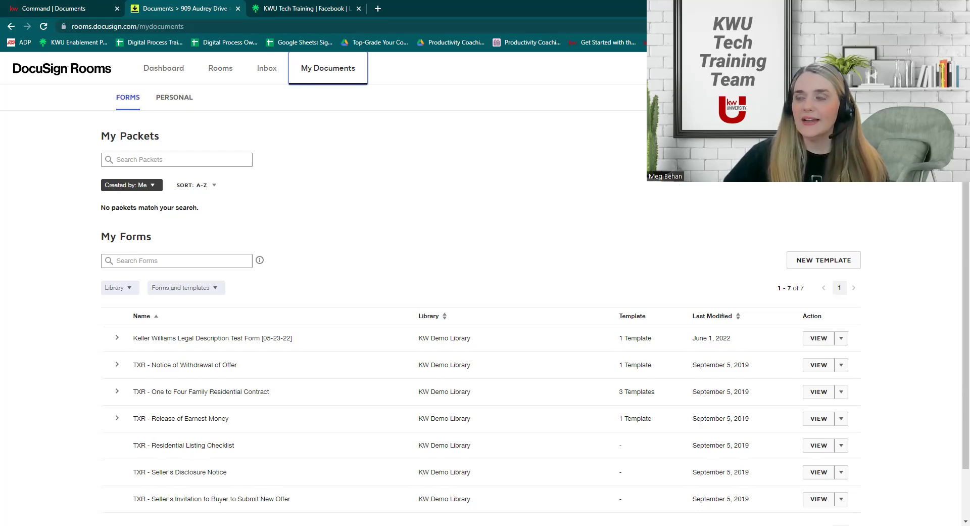
Create a new form packet named '1_Listing Docs' and continue to form selection.
click(832, 136)
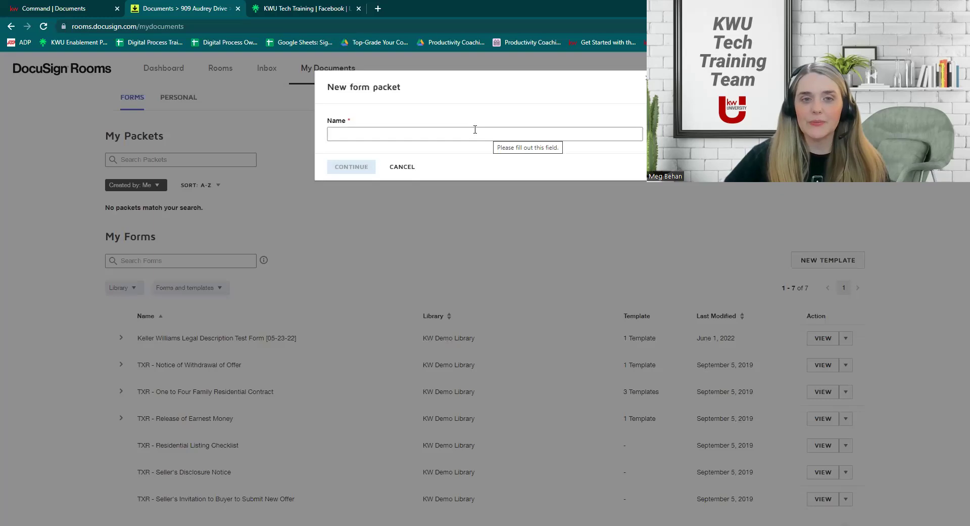
click(421, 134)
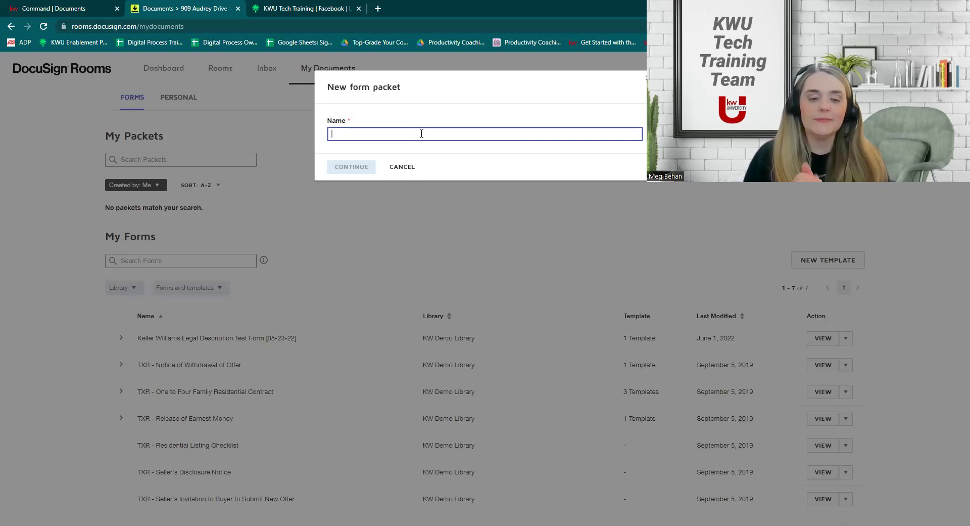
text(1_L)
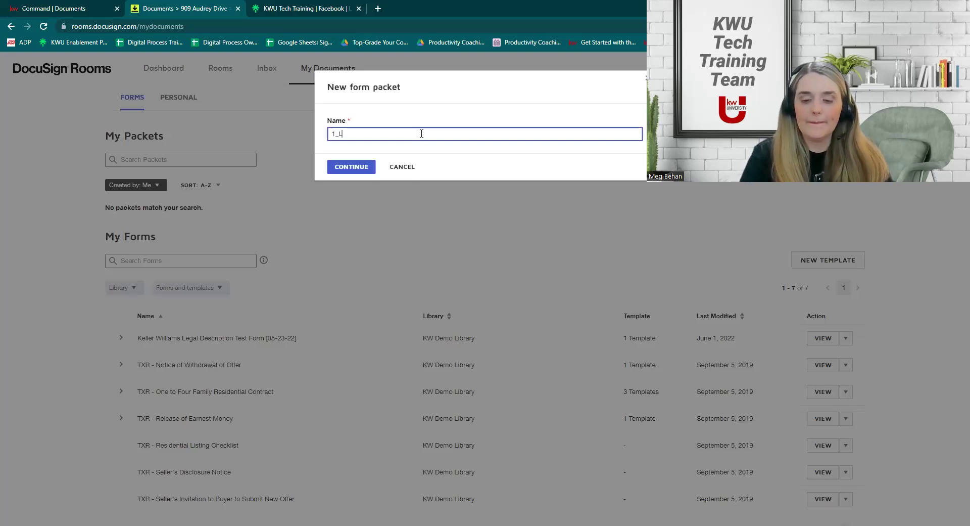
text(isting)
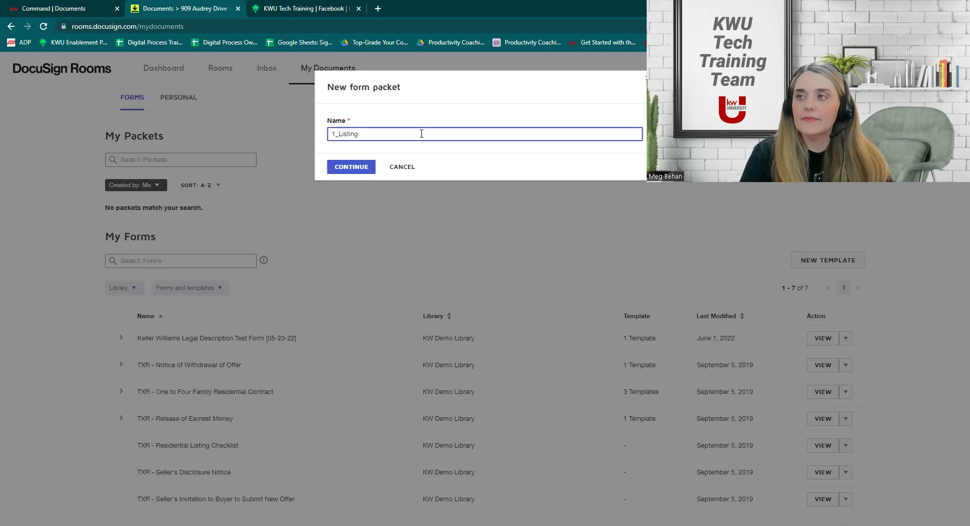
text( Docs)
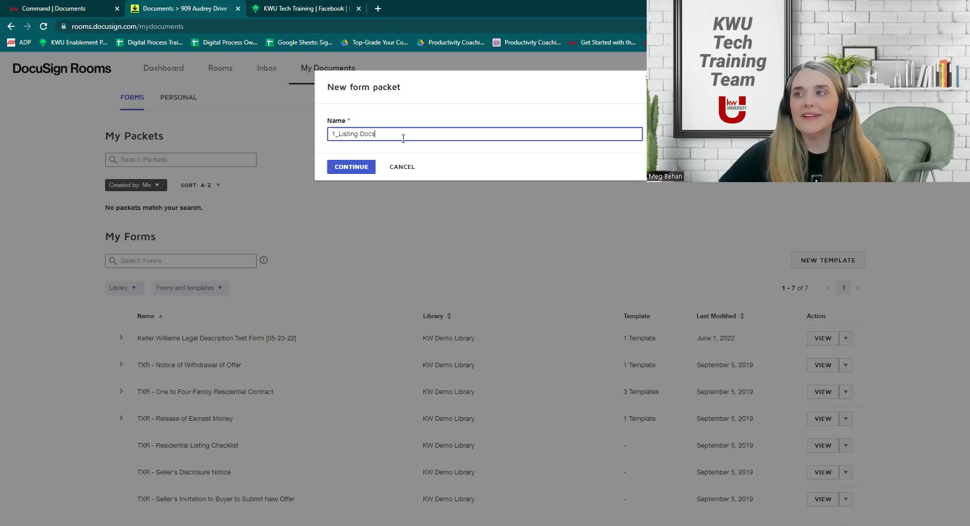
click(368, 167)
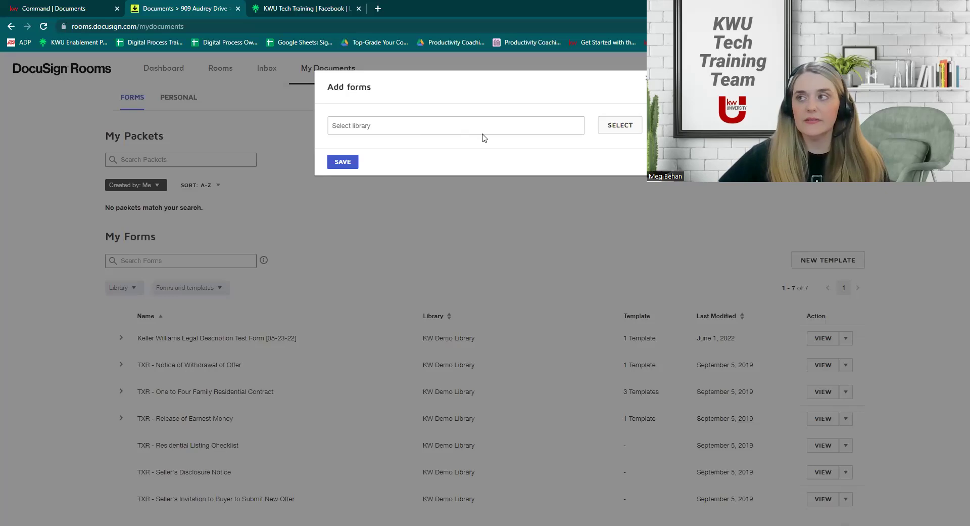
From KW Demo Library, add Release of Earnest Money and Notice of Withdrawal of Offer, then save.
click(619, 133)
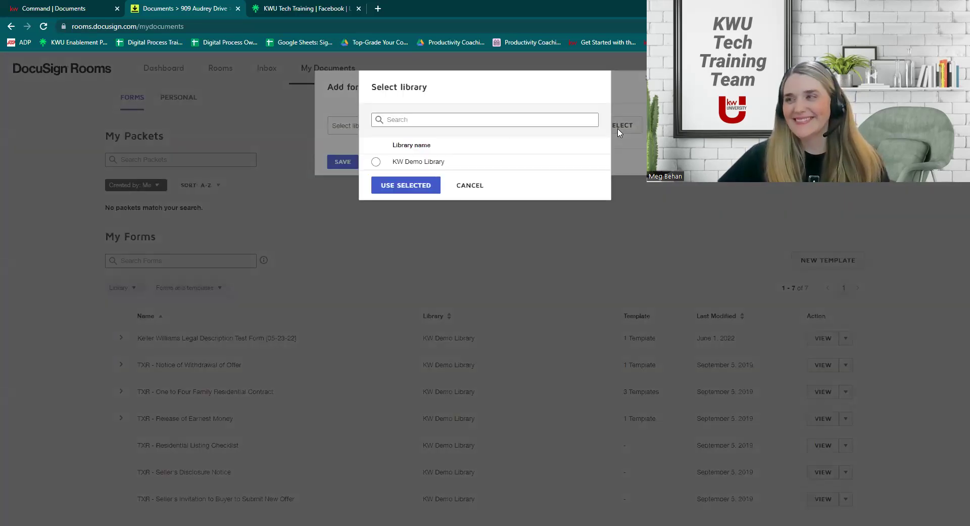
click(376, 162)
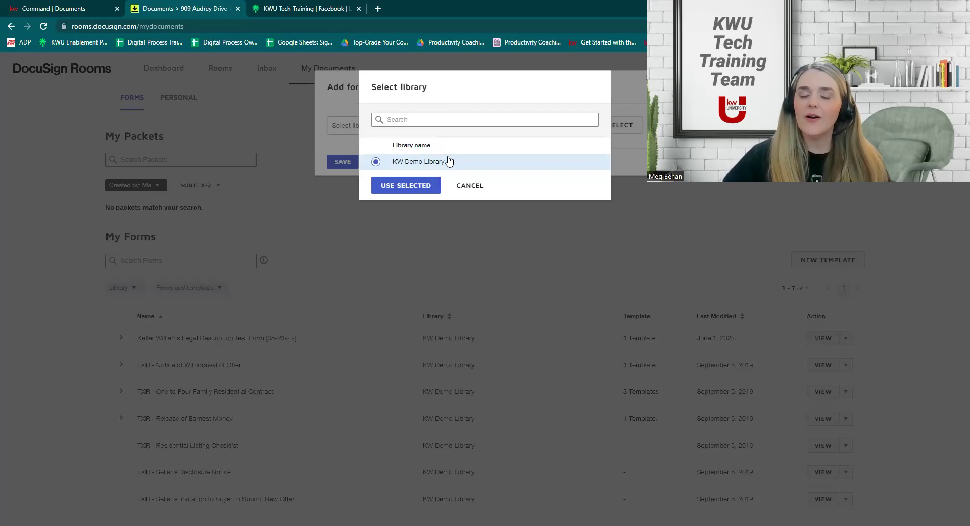
click(410, 190)
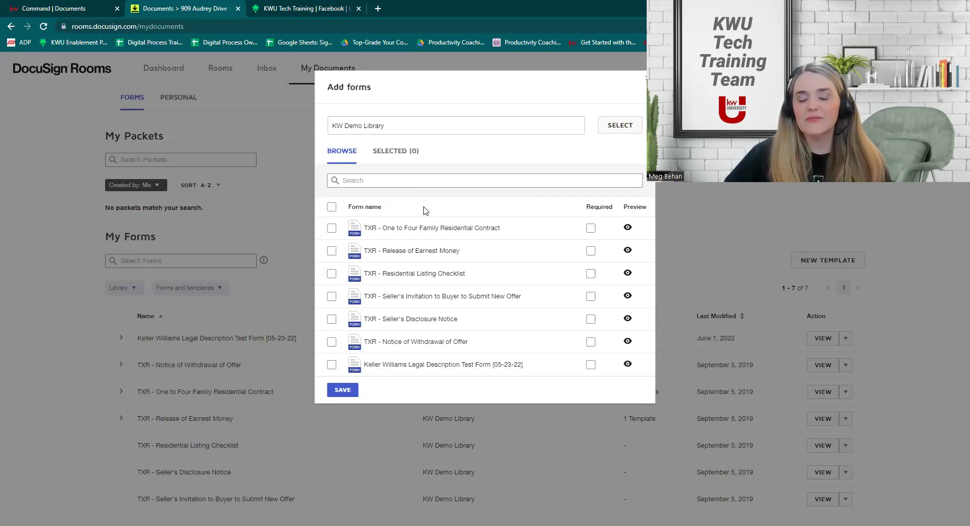
click(332, 251)
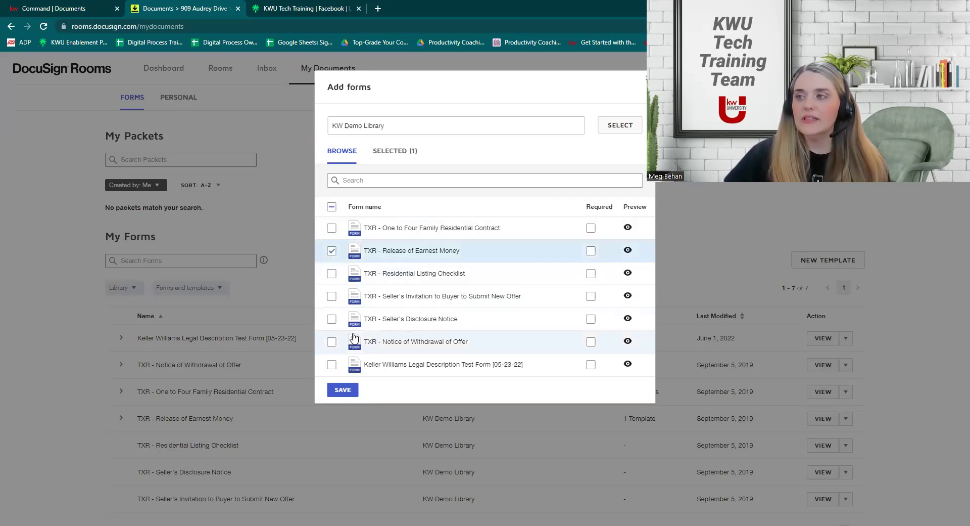
click(331, 341)
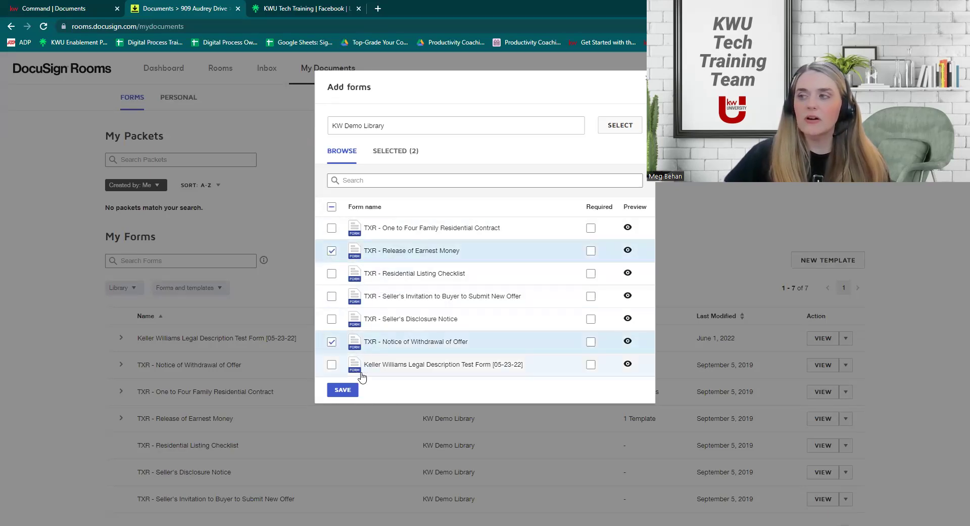
click(342, 390)
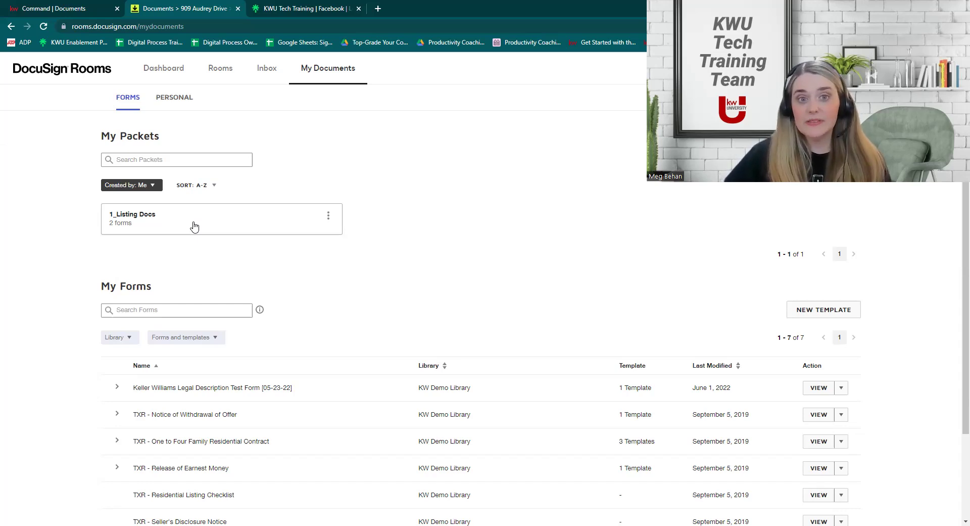
Check the 1_Listing Docs packet's options without changing anything, then go to the Rooms list.
click(329, 218)
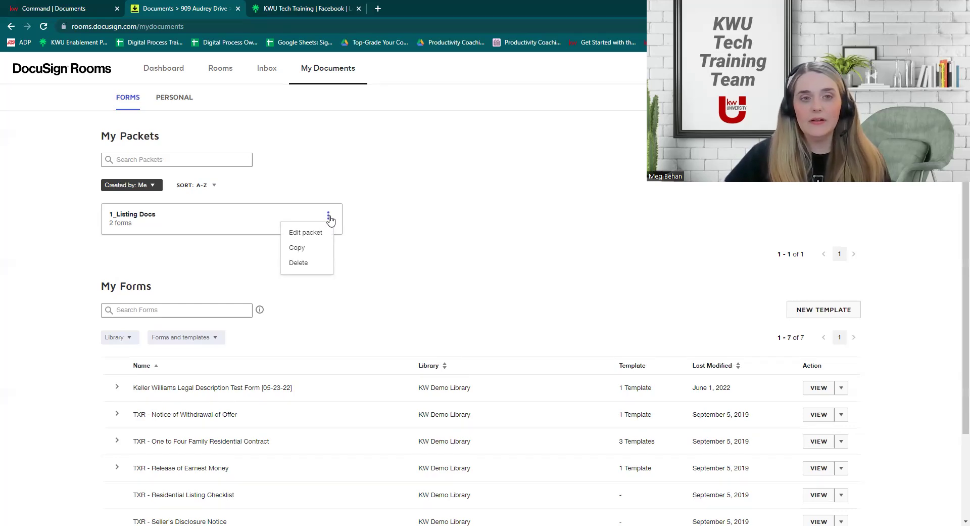
click(389, 222)
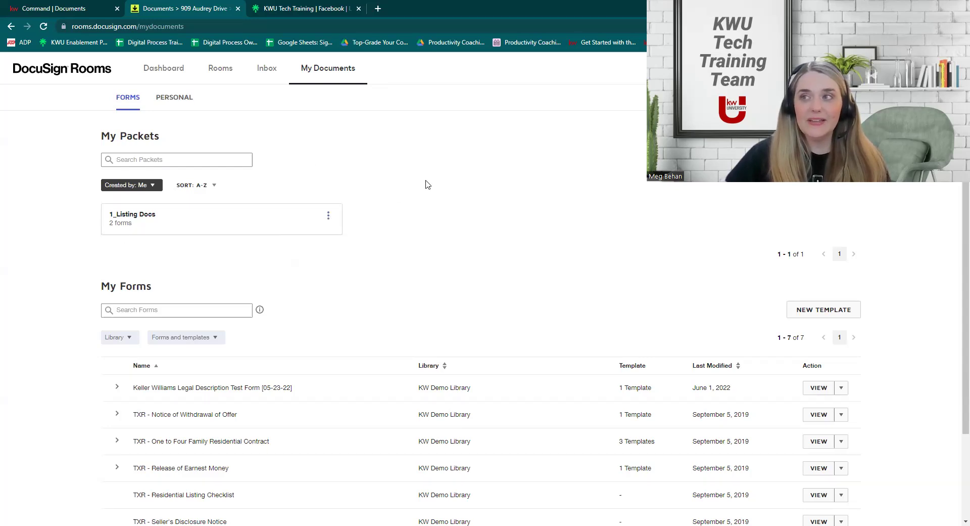
click(330, 72)
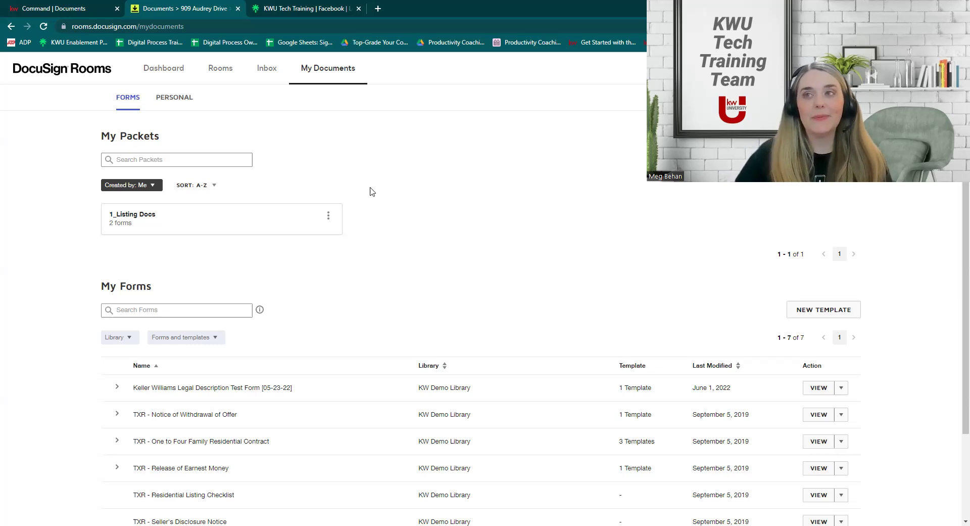
click(226, 75)
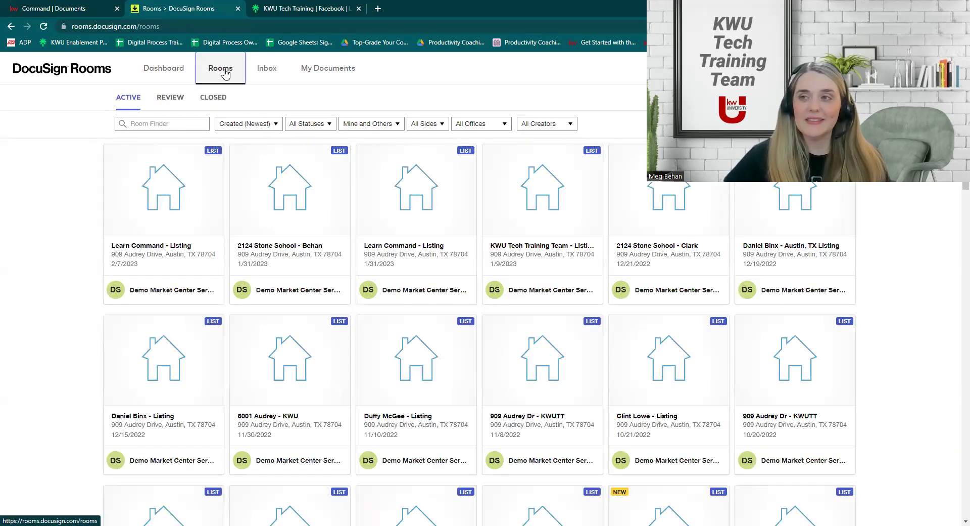
In the Learn Command - Listing room's Documents, start adding forms via Actions.
click(179, 200)
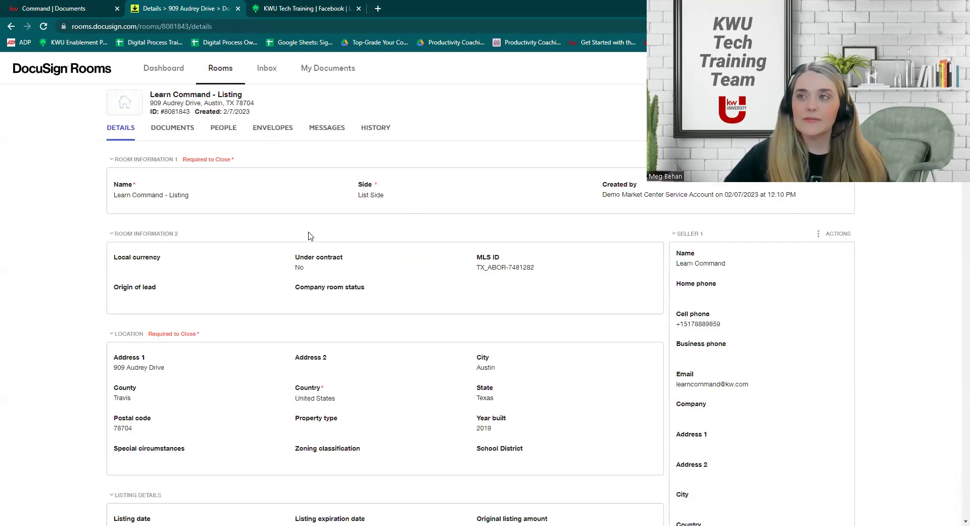
click(186, 129)
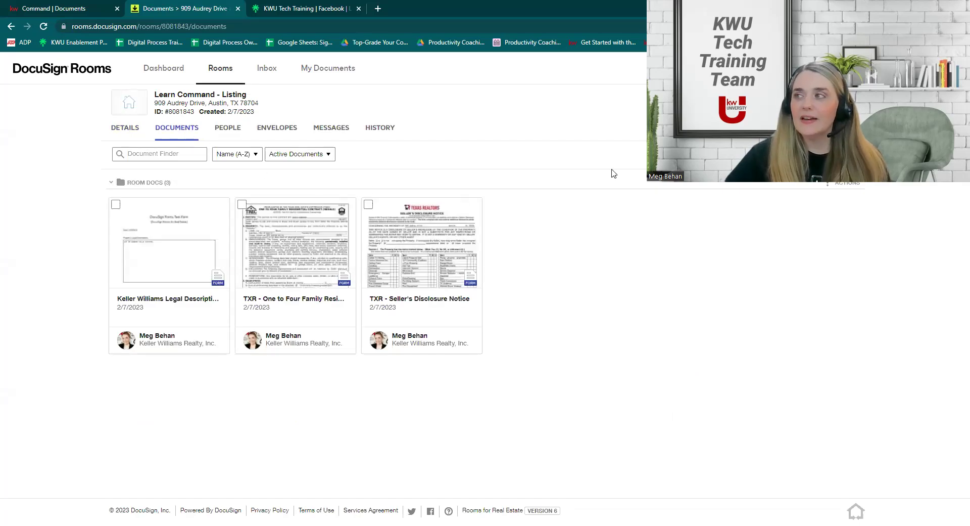
click(844, 183)
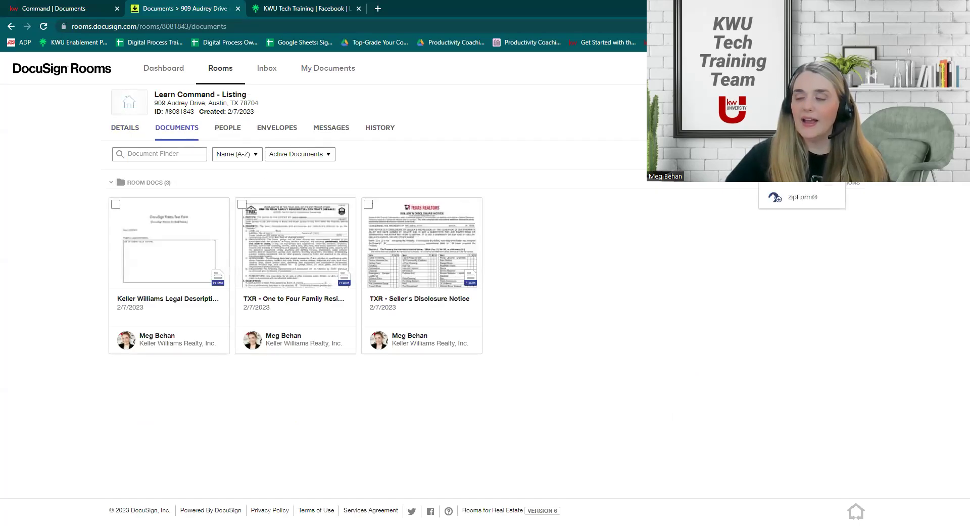
click(780, 181)
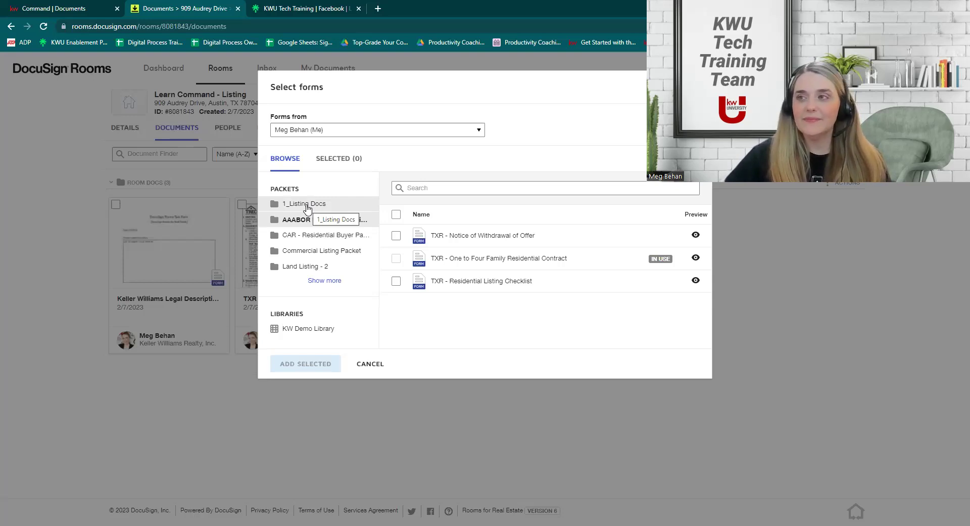
Add Notice of Withdrawal of Offer and Release of Earnest Money from 1_Listing Docs to the room.
click(307, 205)
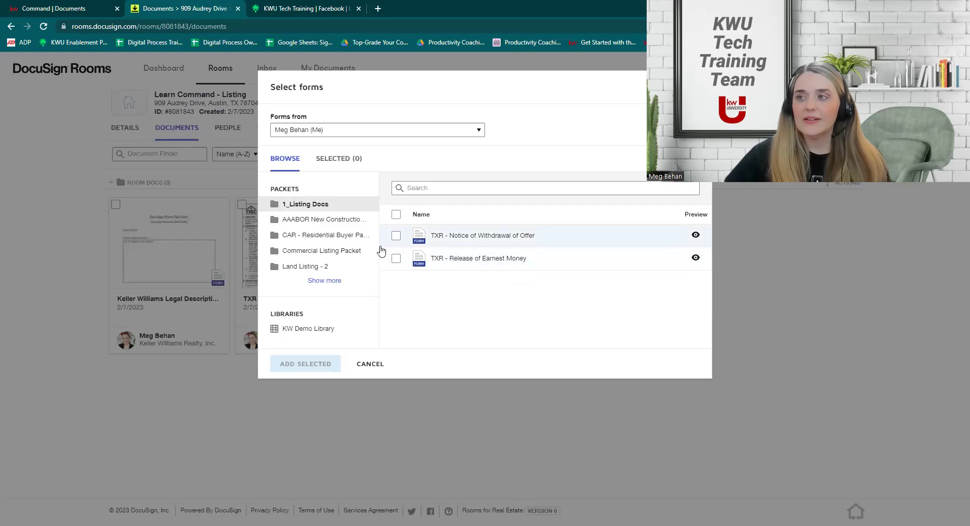
click(396, 235)
click(396, 258)
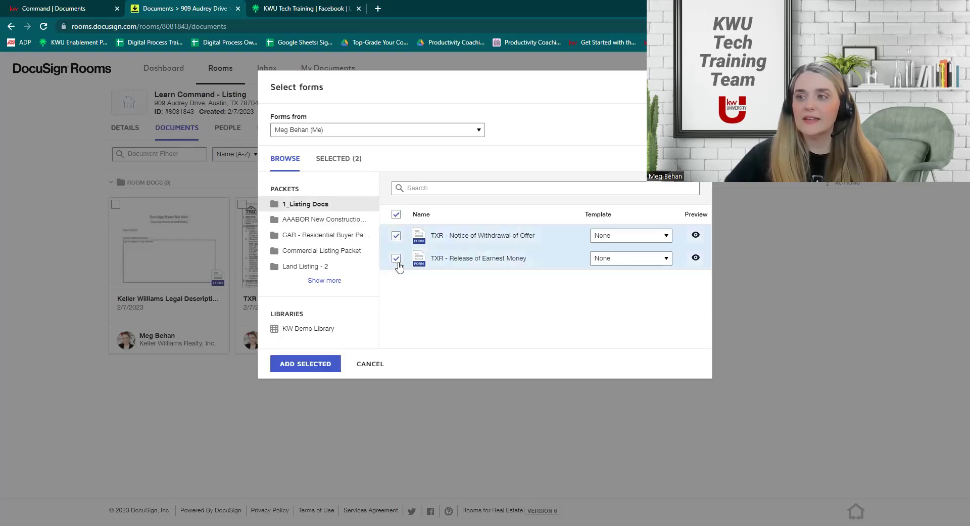
click(305, 364)
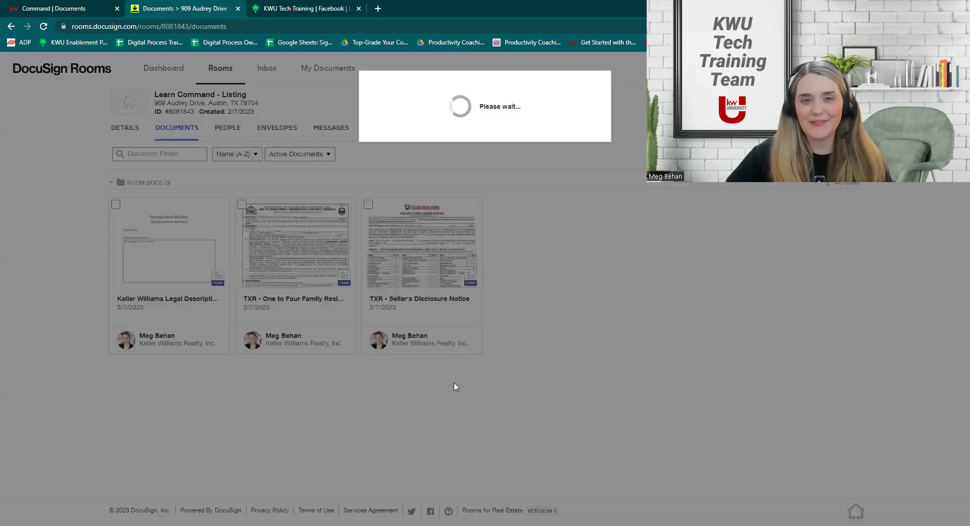